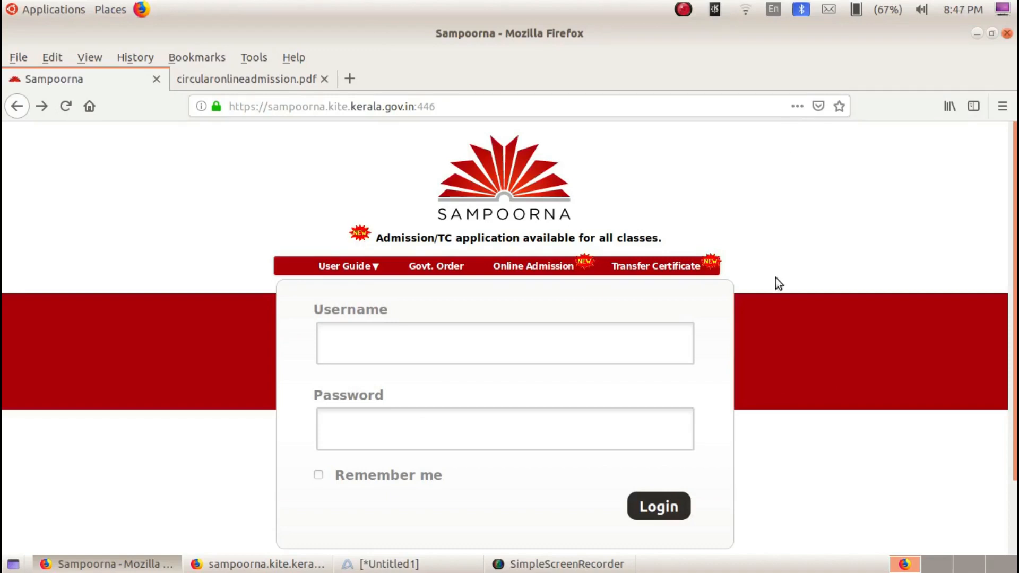
Open the Transfer Certificate application form and enter the student's full name.
click(681, 267)
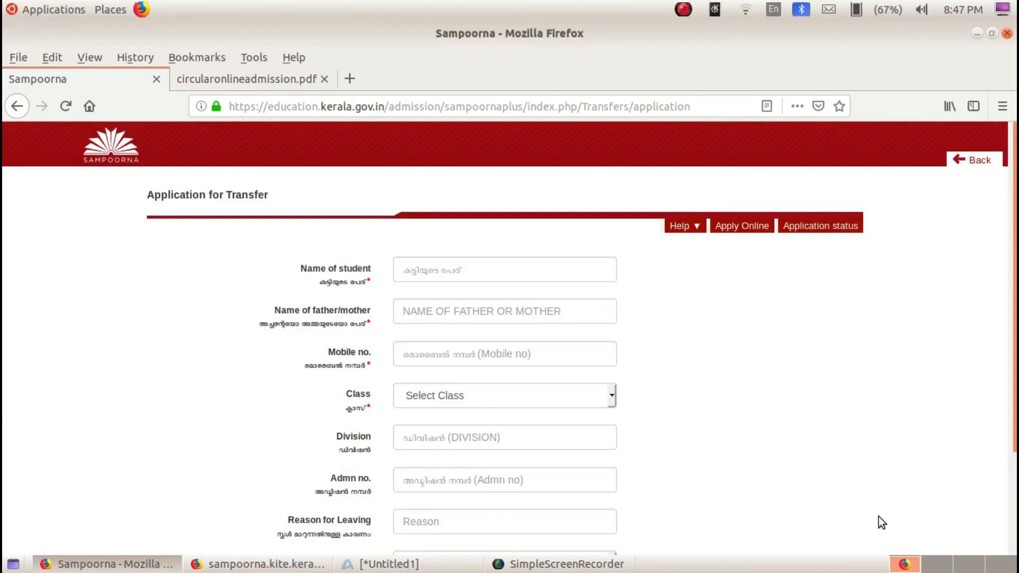
scroll(793, 450, down, 3)
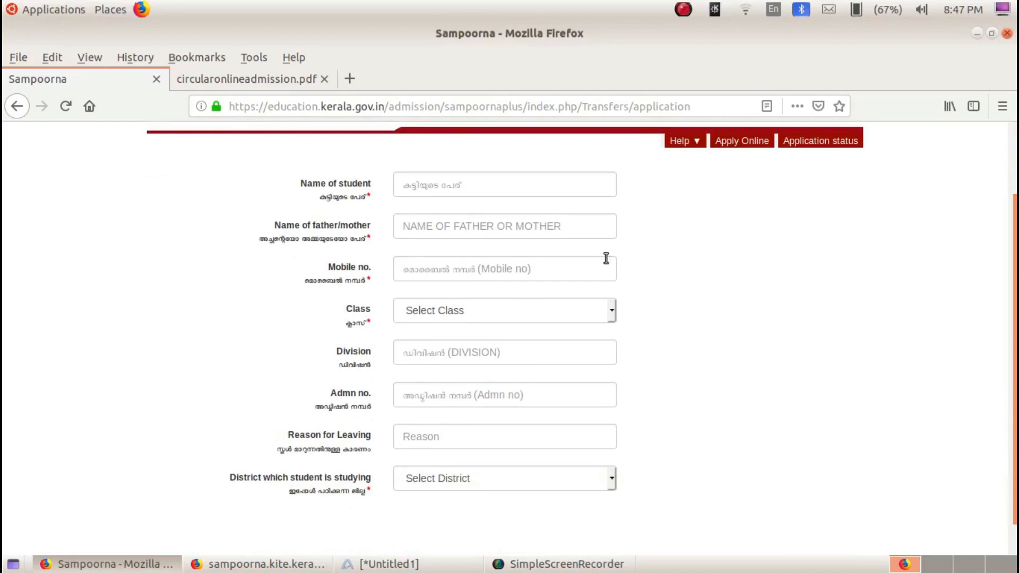
scroll(688, 270, up, 1)
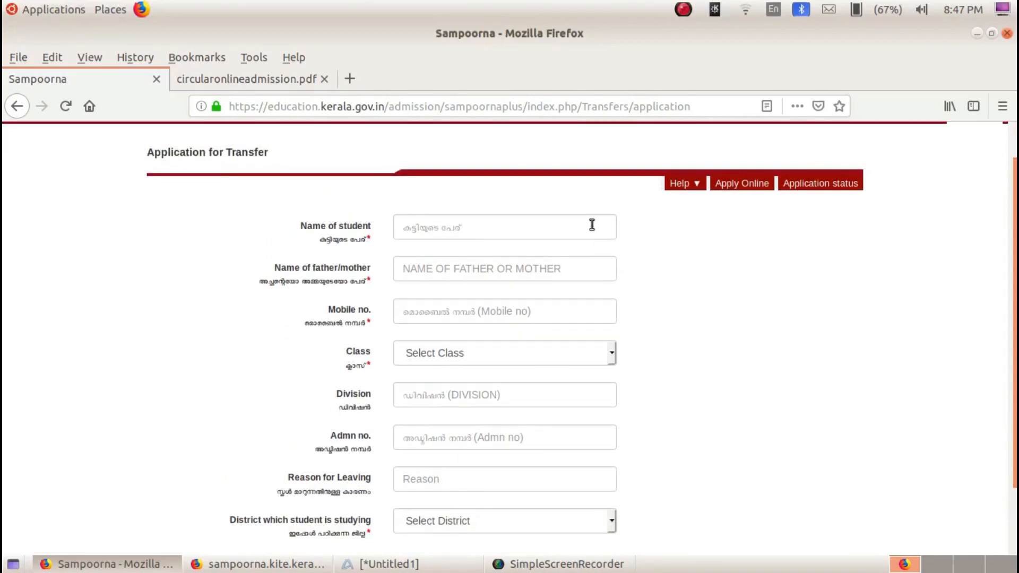
click(591, 225)
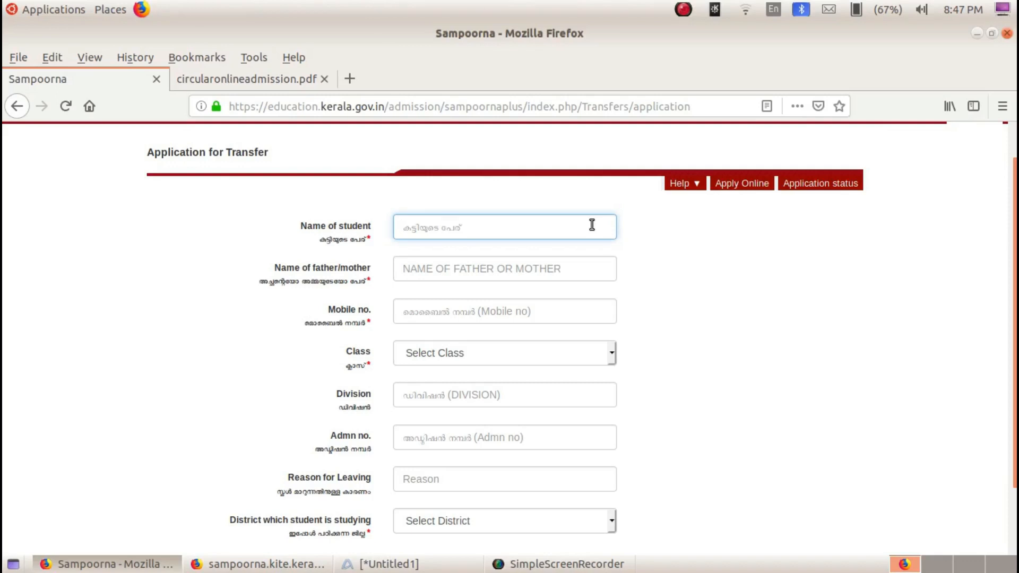
text(RAHUL K)
Fill in the name of the student's father or mother and the mobile number.
click(573, 278)
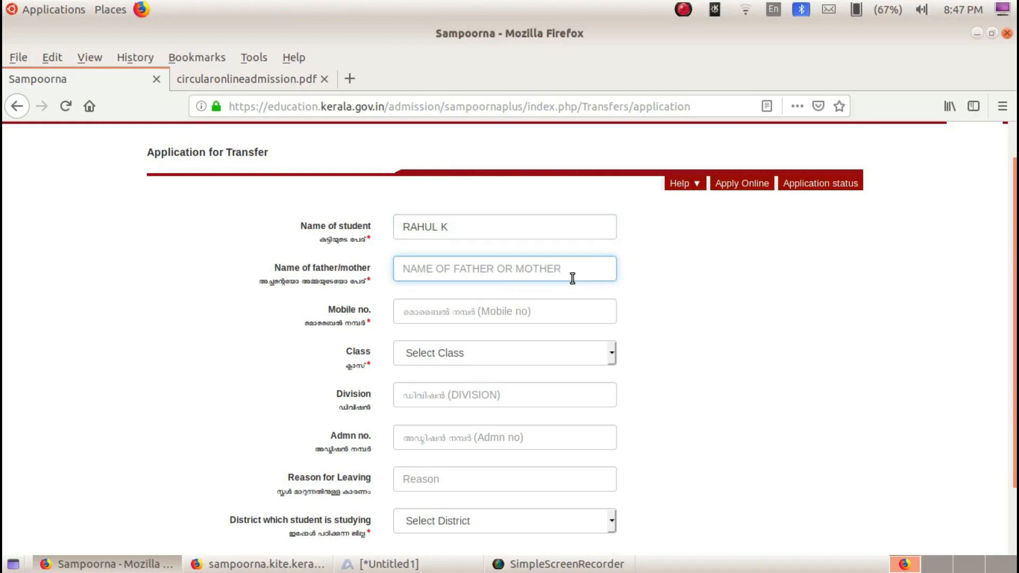
text(RA)
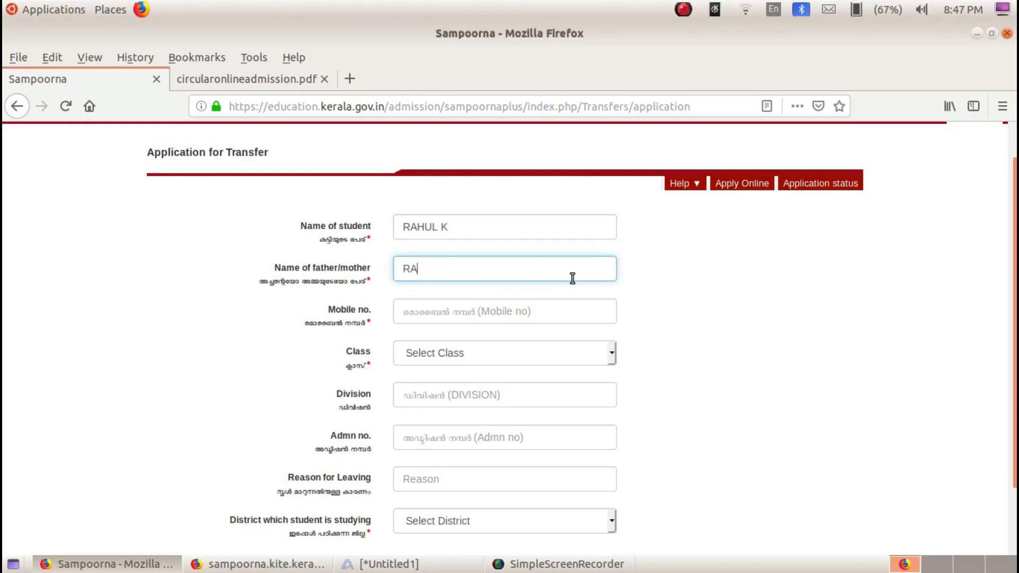
text(JESH)
key(Tab)
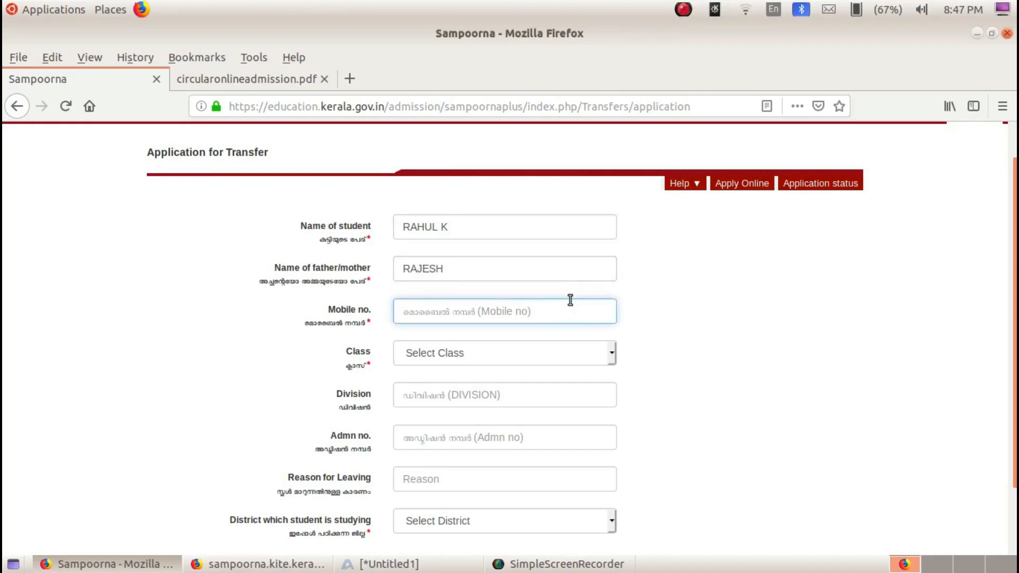
text(888888888)
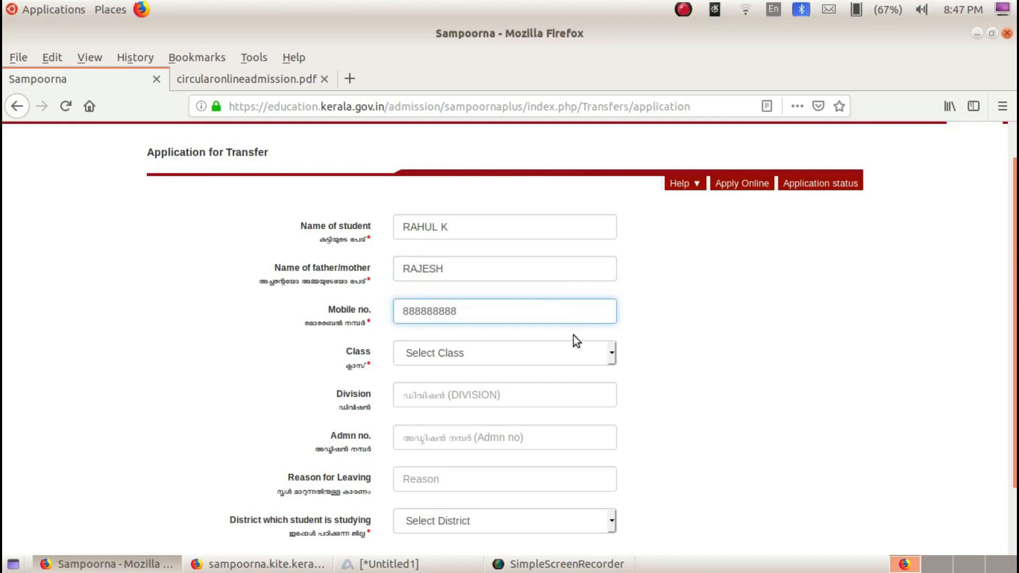
Set the student's class to Class 4 and enter D as the division.
click(563, 361)
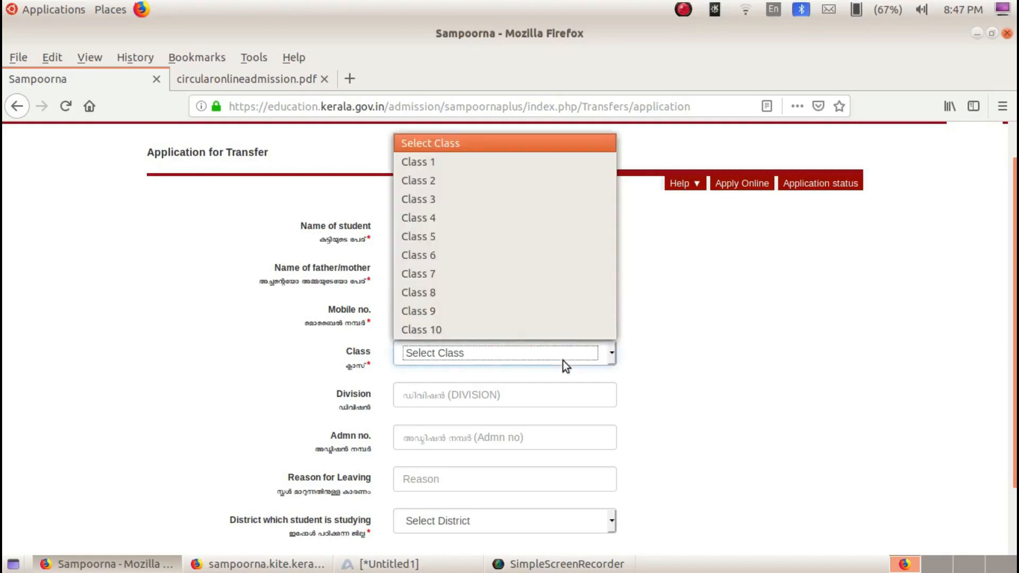
click(459, 221)
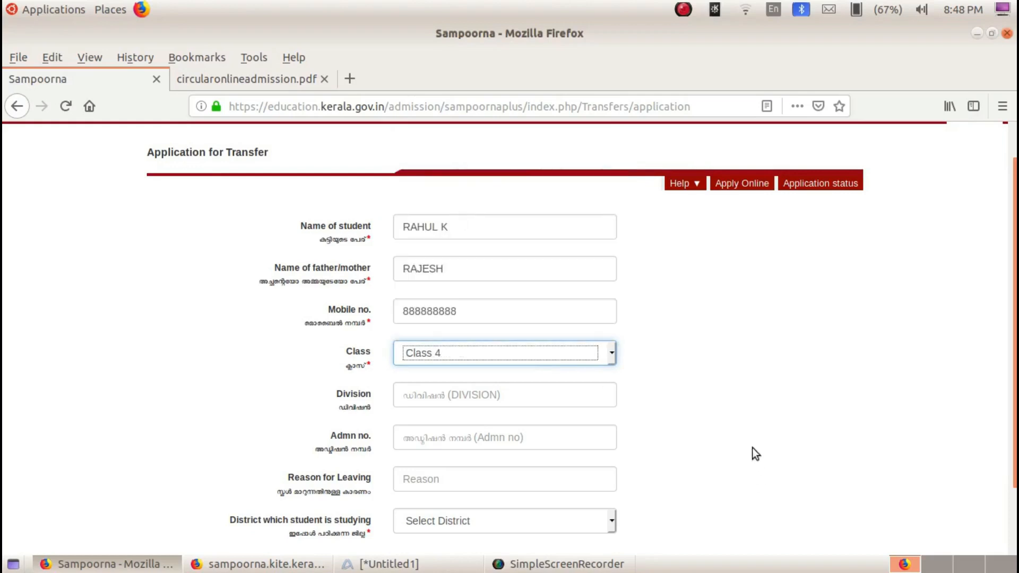
scroll(743, 436, down, 3)
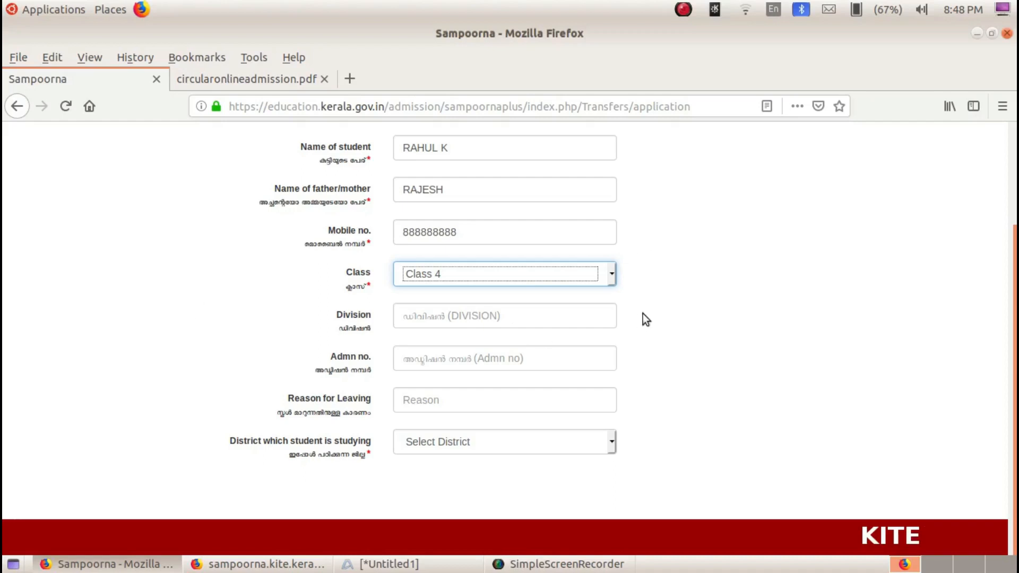
click(412, 318)
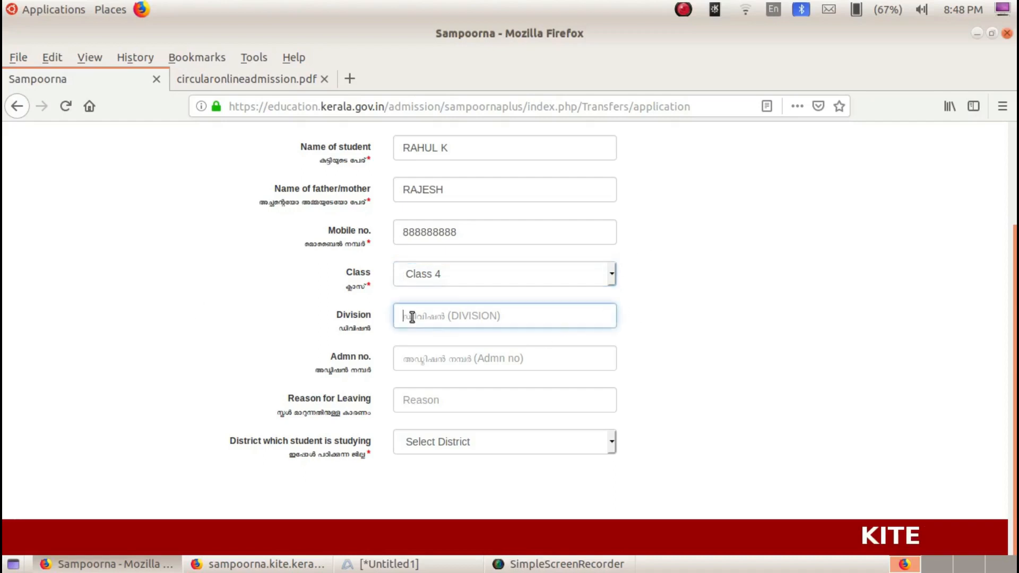
text(D)
click(629, 322)
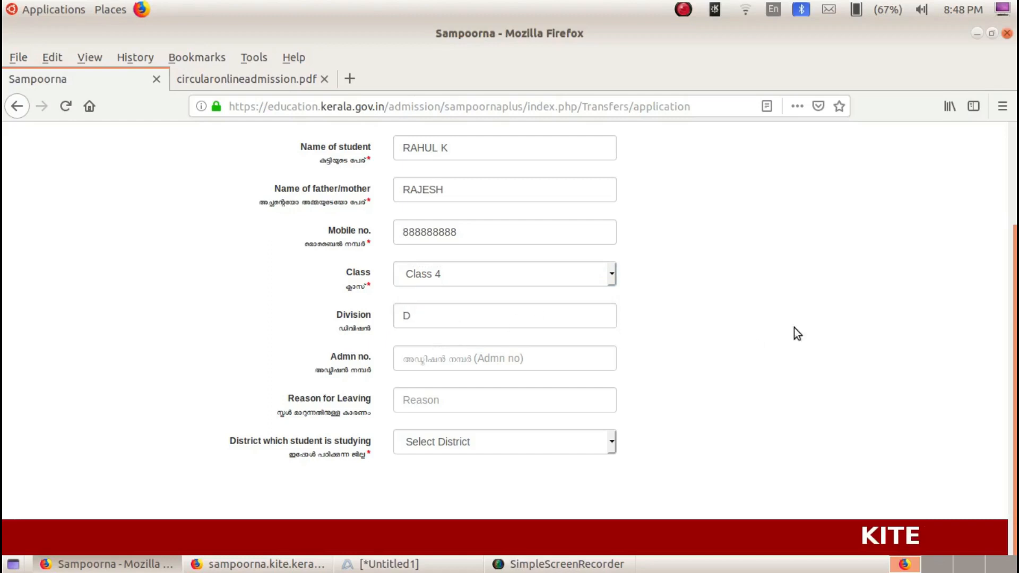
Enter the student's admission number and place the cursor in the Reason for Leaving field.
click(467, 366)
text(23)
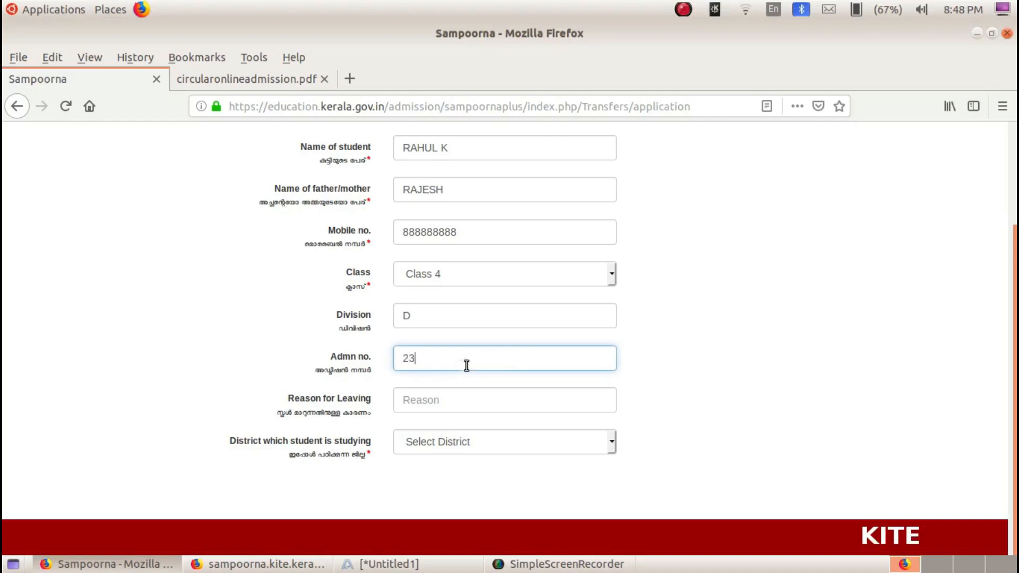
text(45)
click(641, 374)
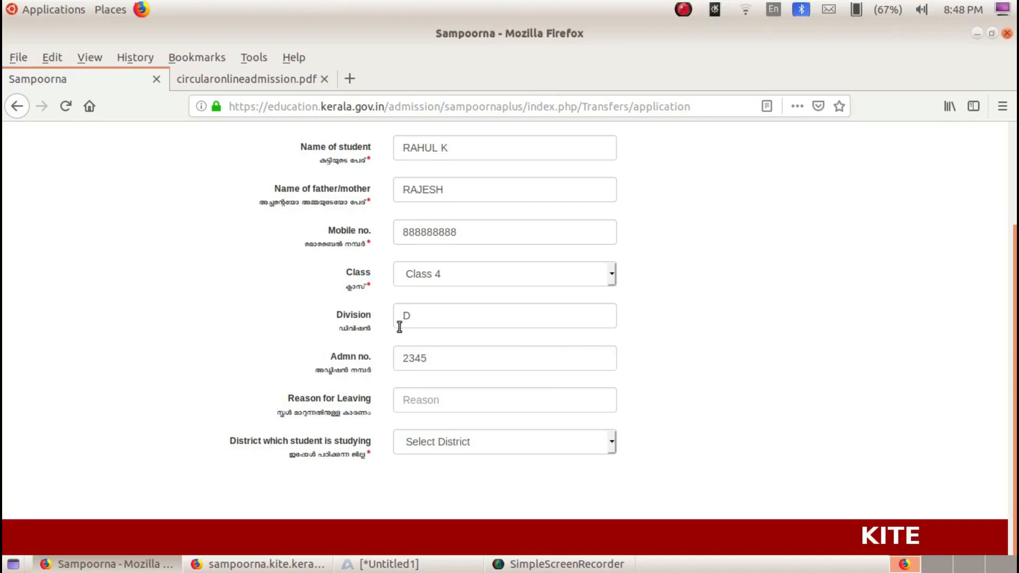
click(430, 400)
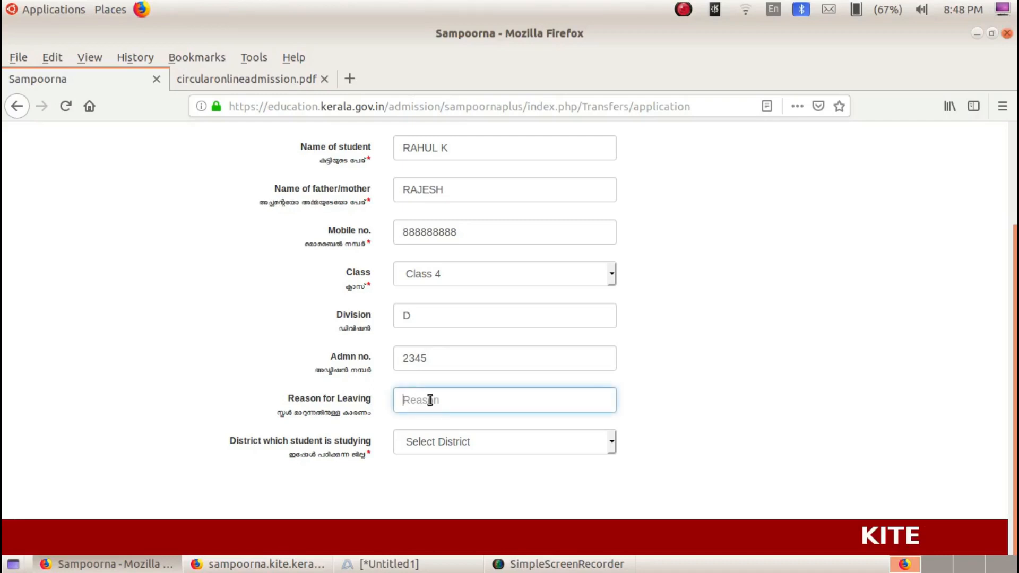
text(h)
key(BackSpace)
key(super+space)
text(പഗ)
key(BackSpace)
key(BackSpace)
key(super+space)
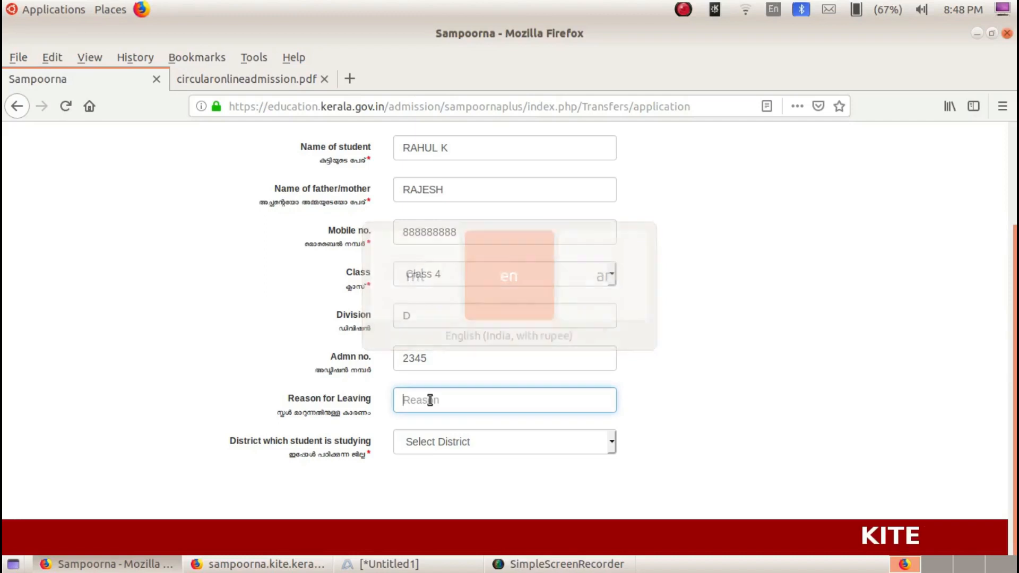
Enter HIGHER STUDIES as the reason for leaving and set the district where the student is studying to Kozhikode.
text(HiGHER STUDIES)
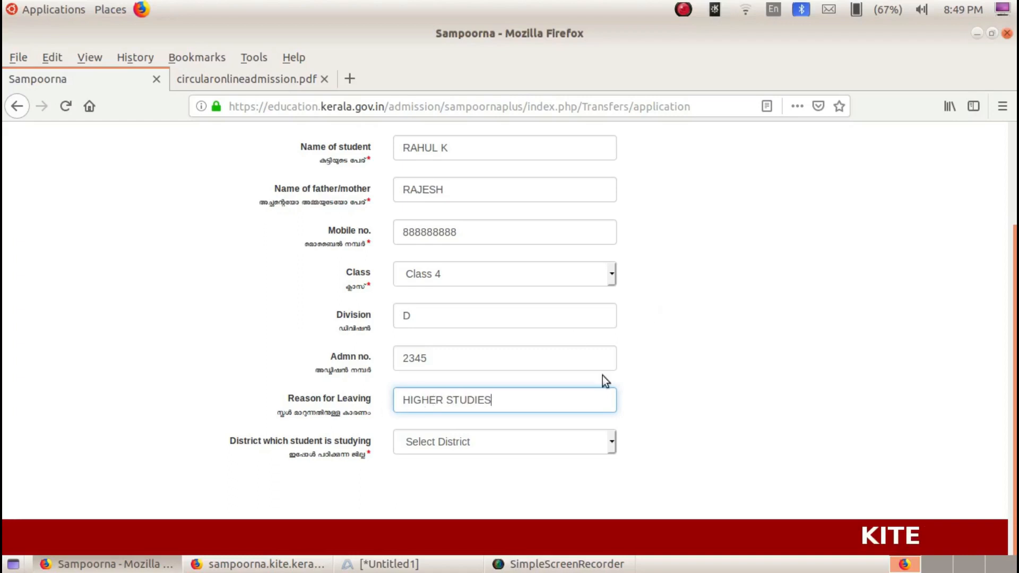
click(481, 443)
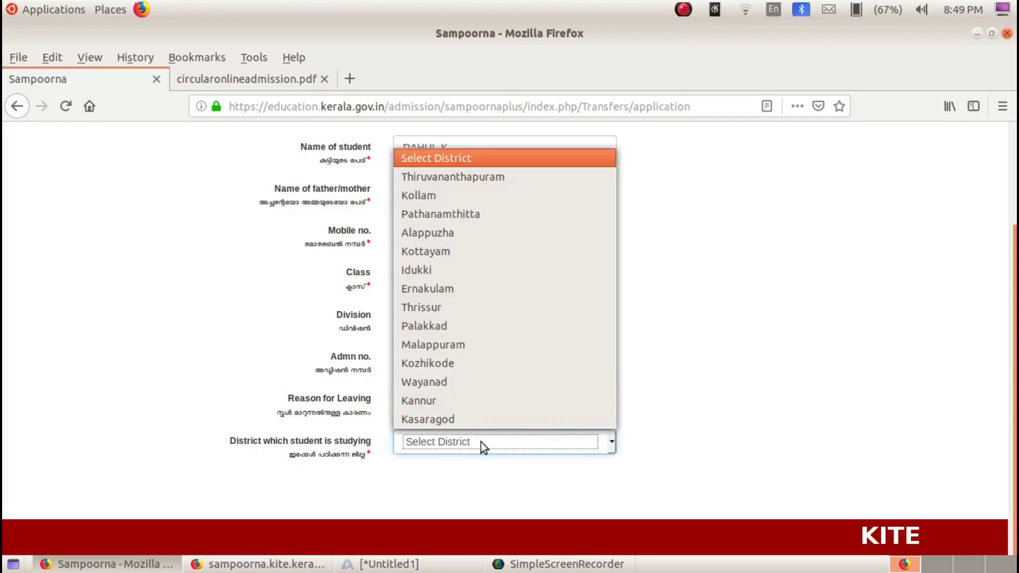
click(473, 364)
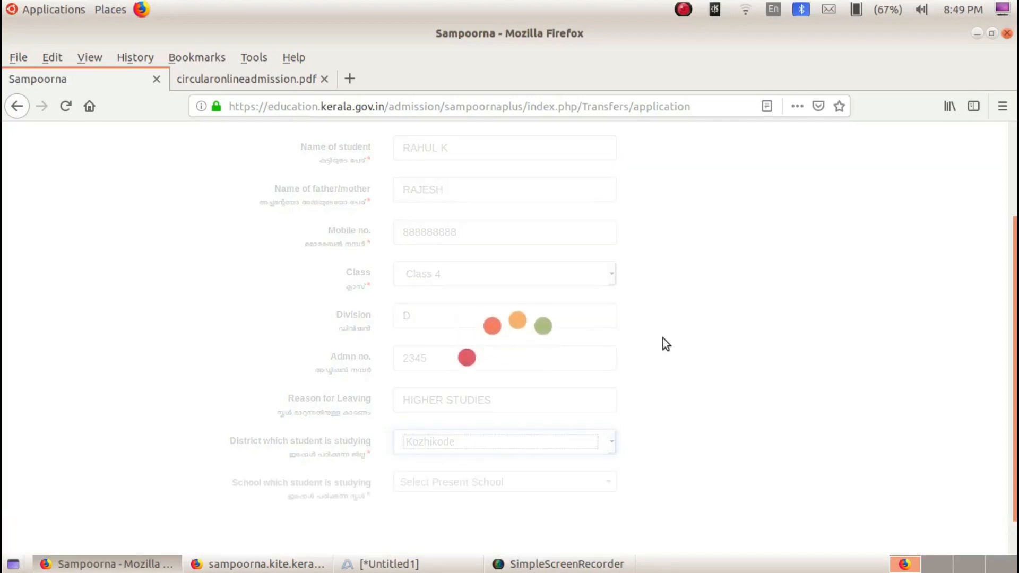
Search the present schools for KONOTT and choose 47216 ALPS Konott as the school where the student is studying.
scroll(611, 387, down, 2)
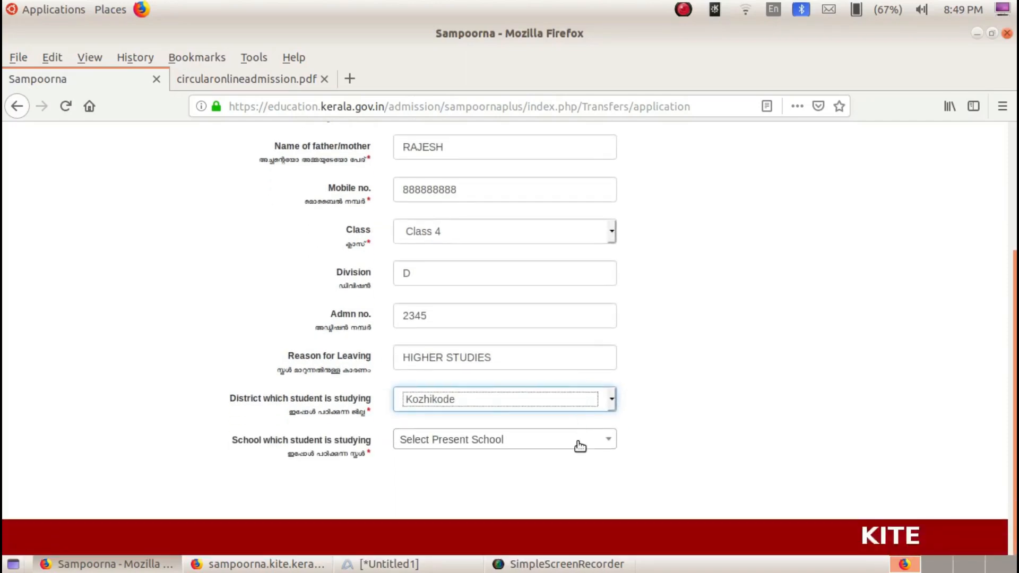
click(524, 447)
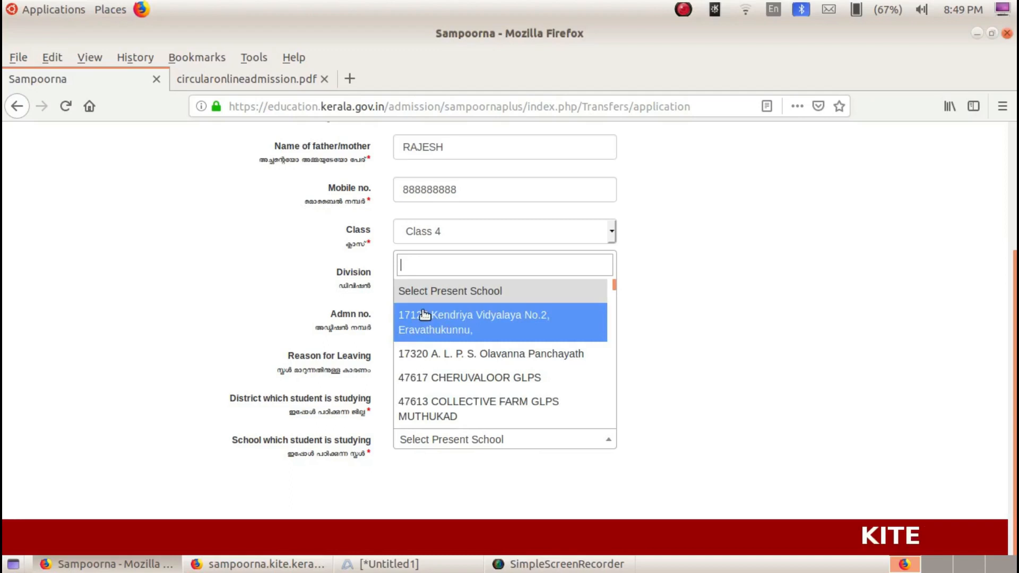
text(KONOTT)
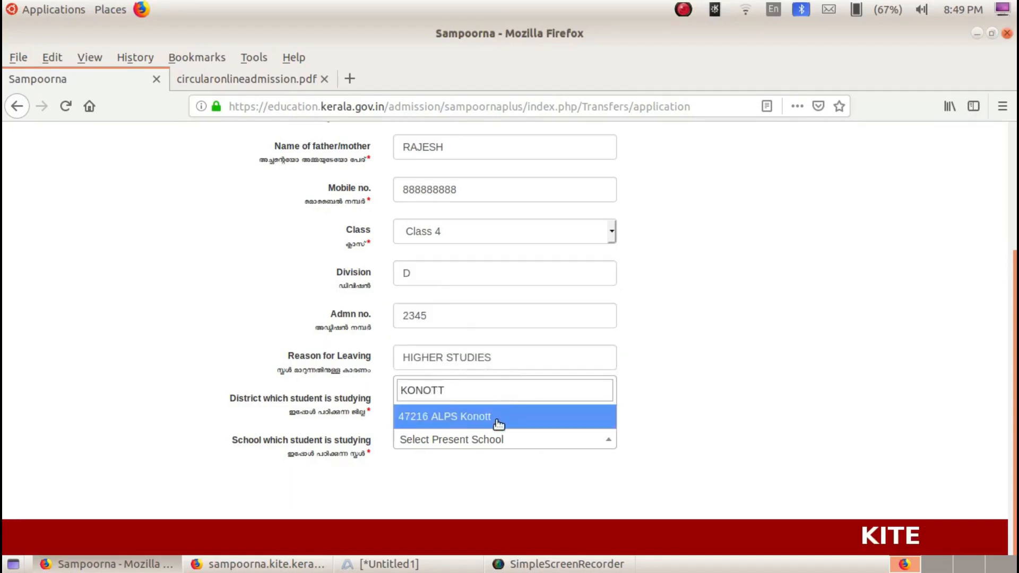
click(500, 423)
Set the district needed for admission to Kozhikode, and find and choose 47063 G H S S Payambra as the destination school.
scroll(693, 411, down, 1)
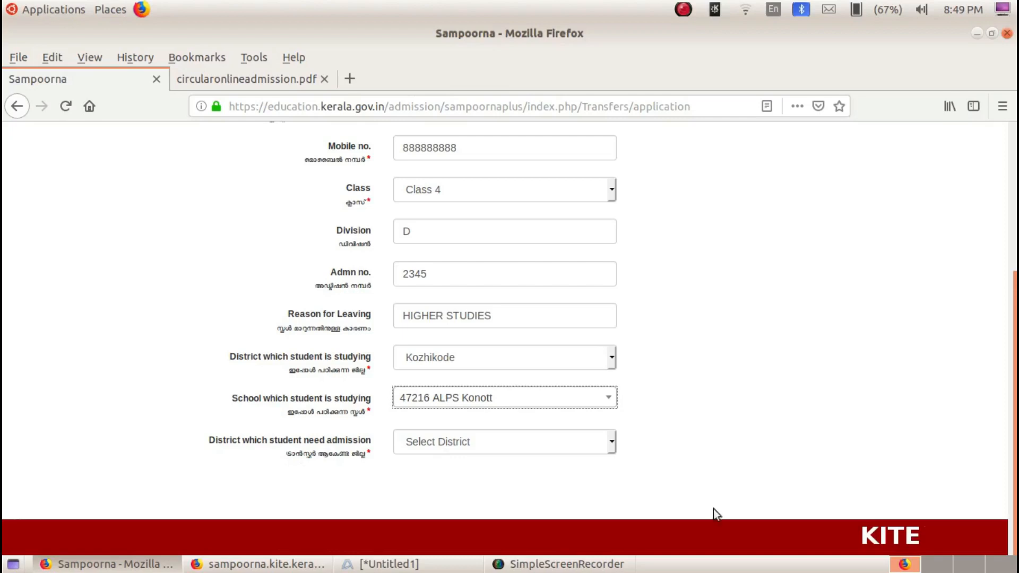
click(580, 451)
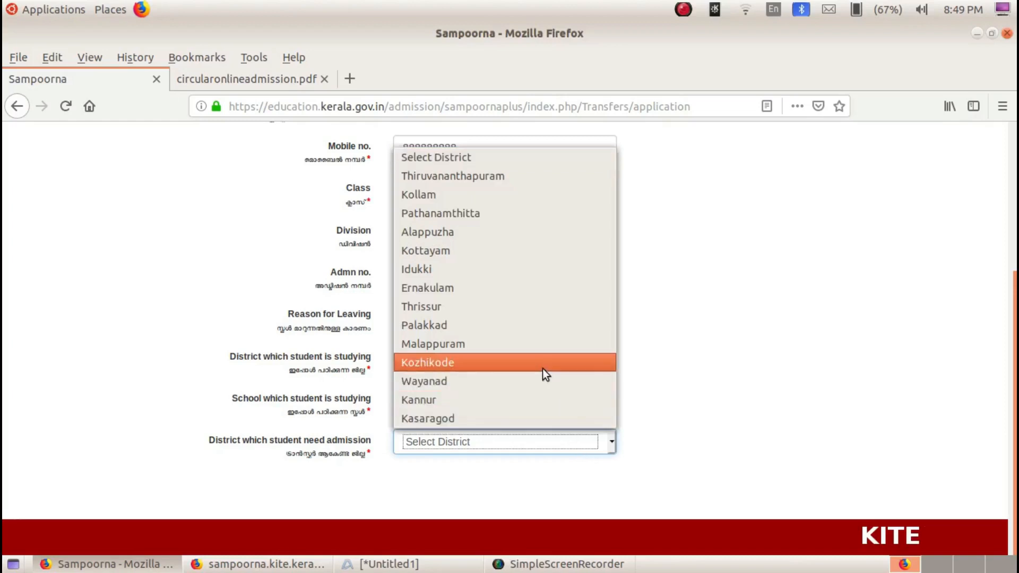
click(543, 369)
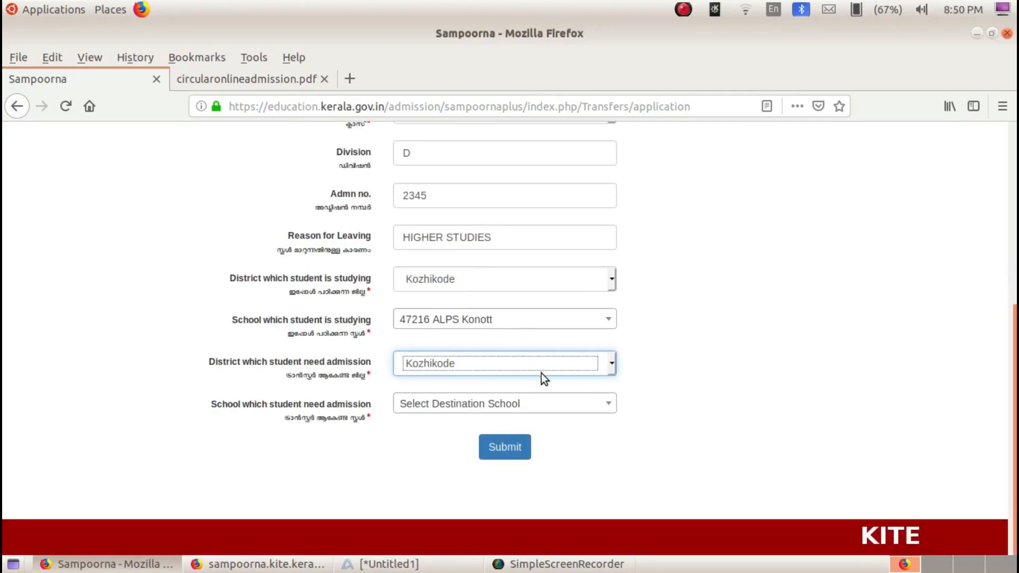
click(646, 368)
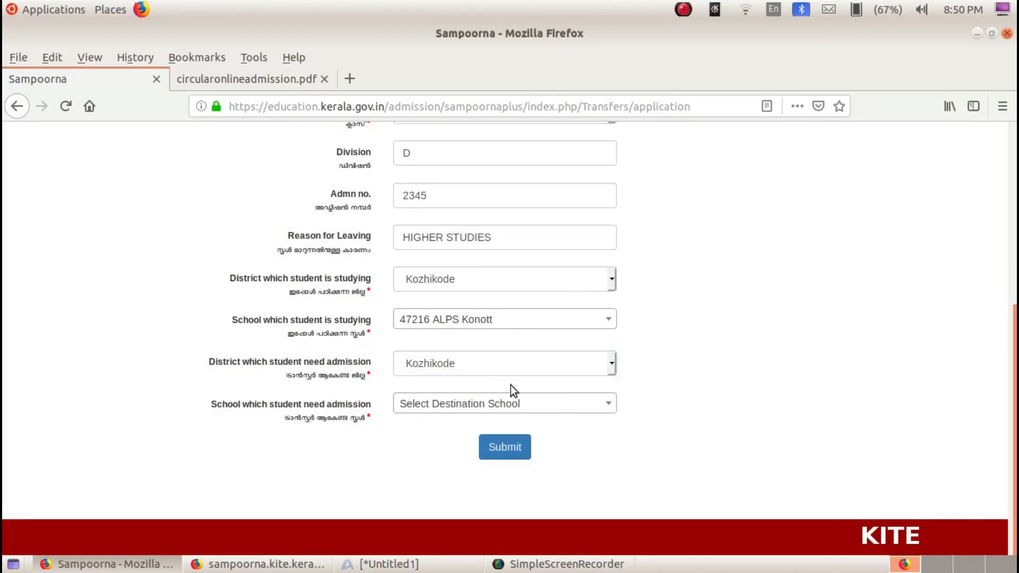
click(527, 410)
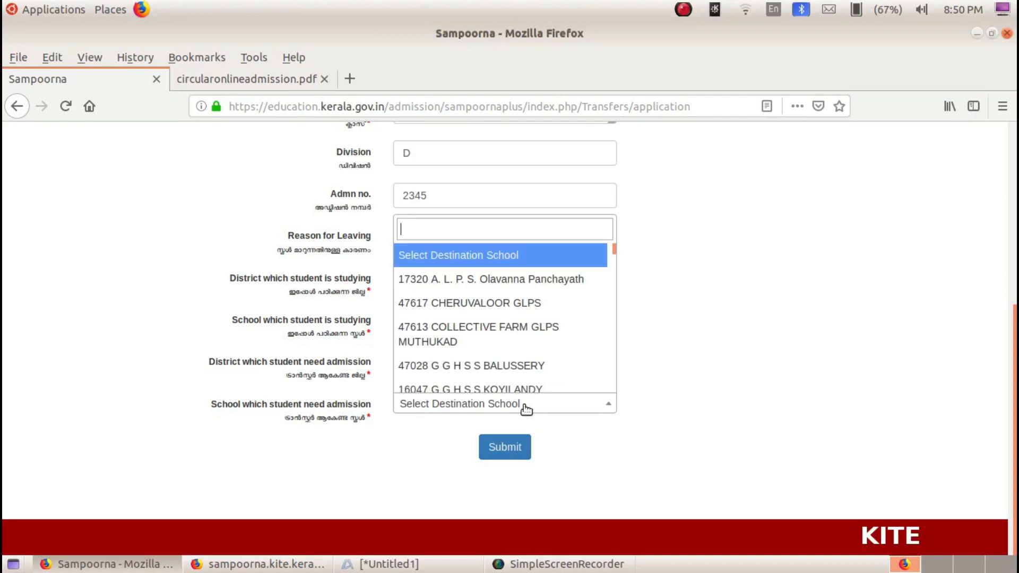
text(PAYA)
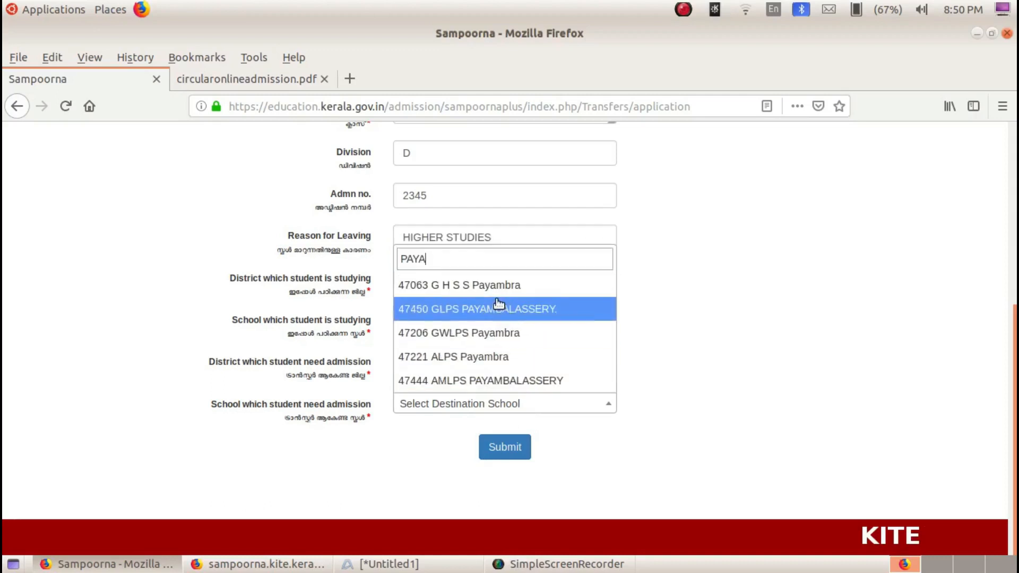
click(493, 286)
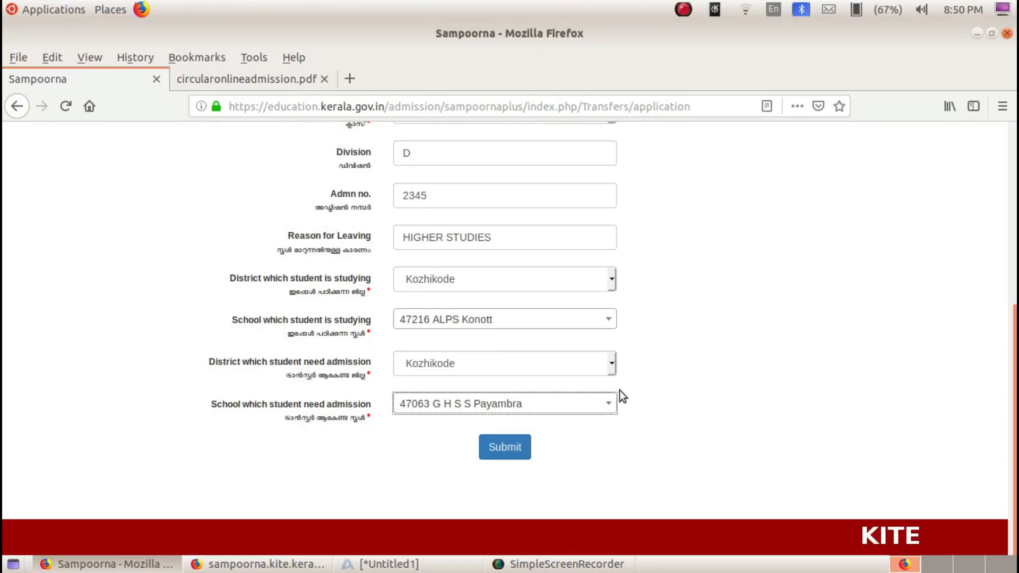
Review the completed transfer application from the student details down to the present and destination school entries.
scroll(563, 455, up, 5)
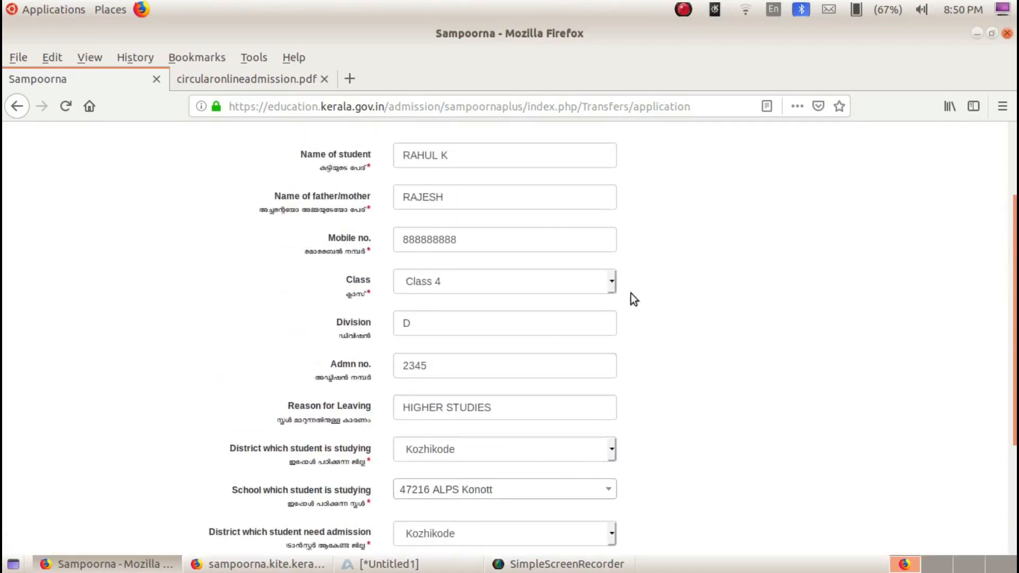
scroll(647, 289, down, 3)
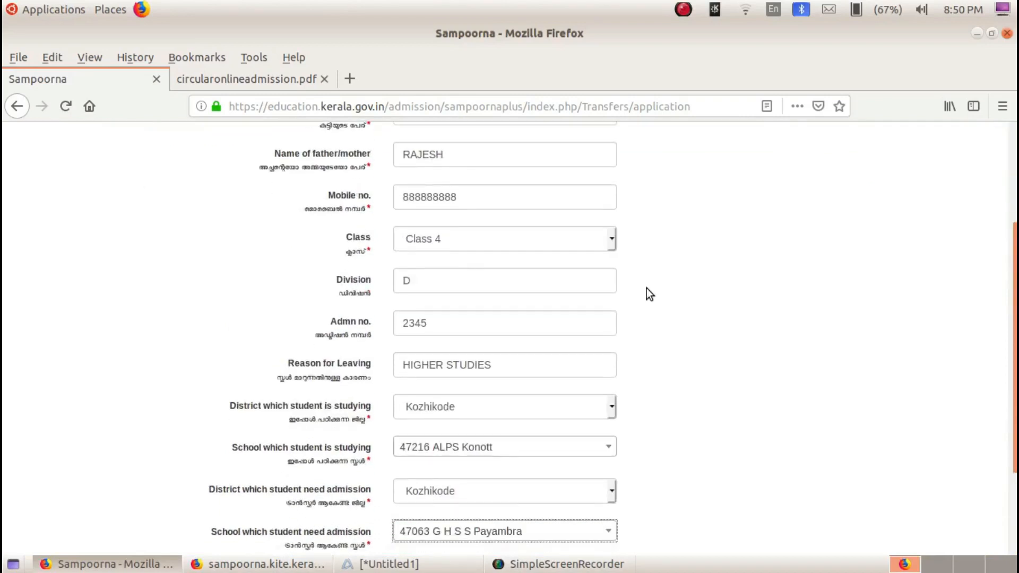
scroll(647, 288, down, 3)
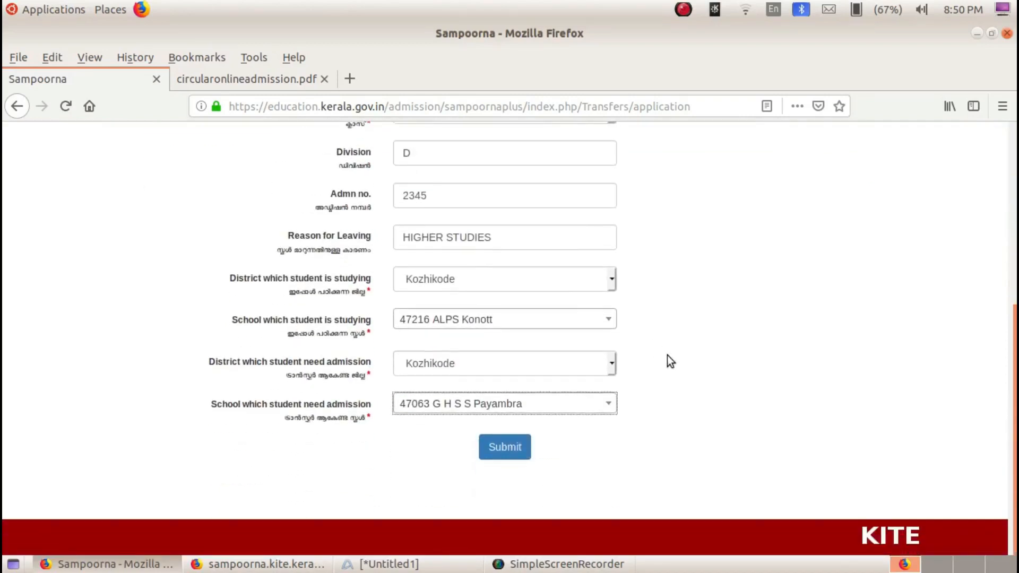
click(695, 313)
drag(695, 295, 702, 375)
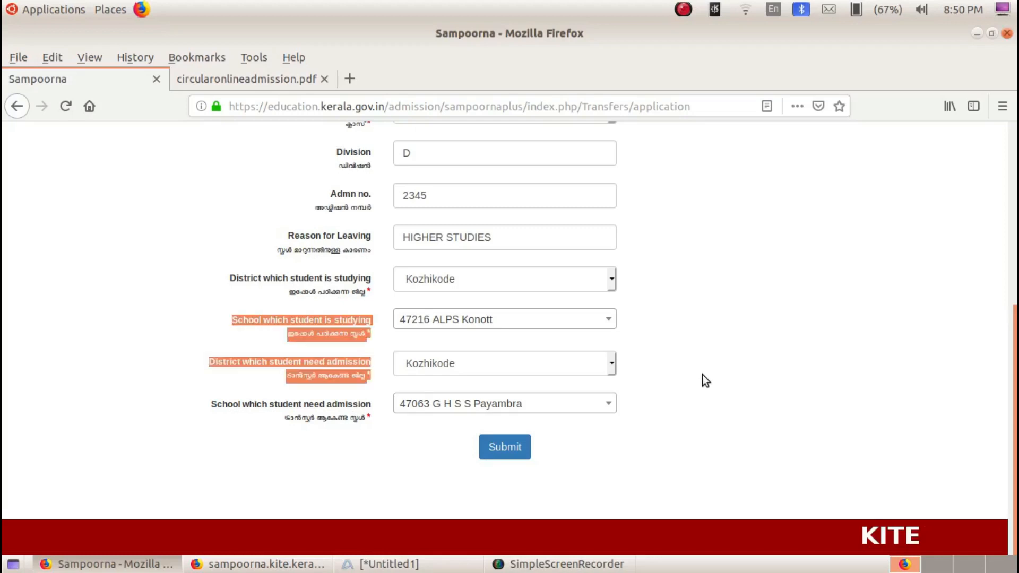
click(320, 343)
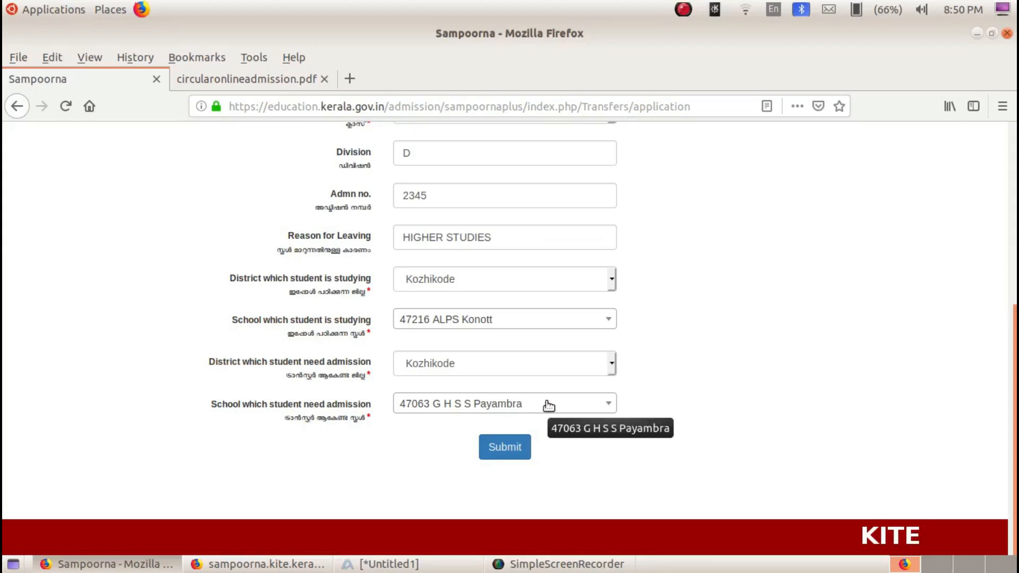
Recheck the filled-in transfer application, from the student's name through to the school needed for admission.
scroll(671, 377, up, 3)
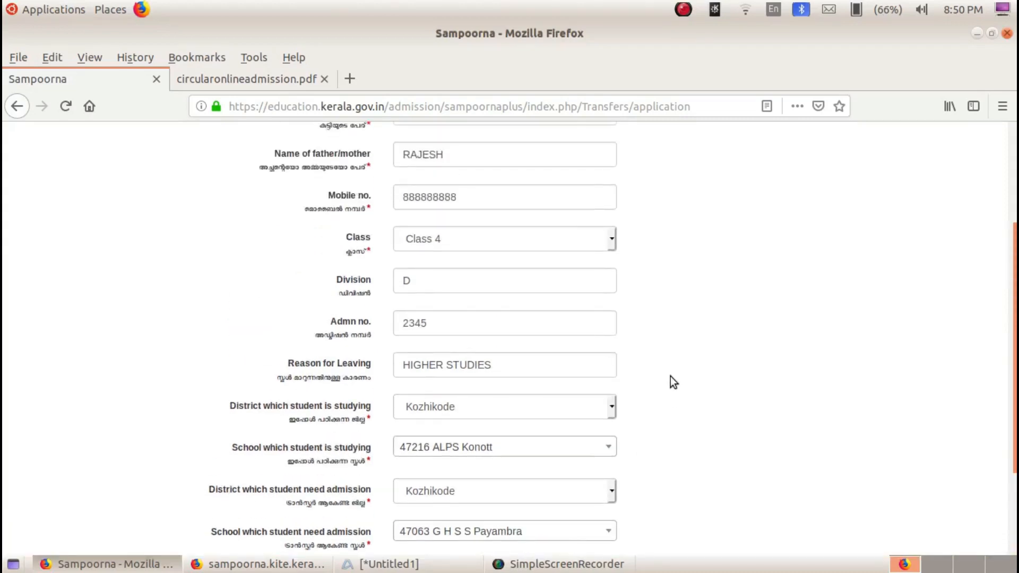
scroll(671, 377, down, 3)
scroll(671, 376, up, 5)
scroll(670, 377, down, 3)
scroll(671, 377, down, 2)
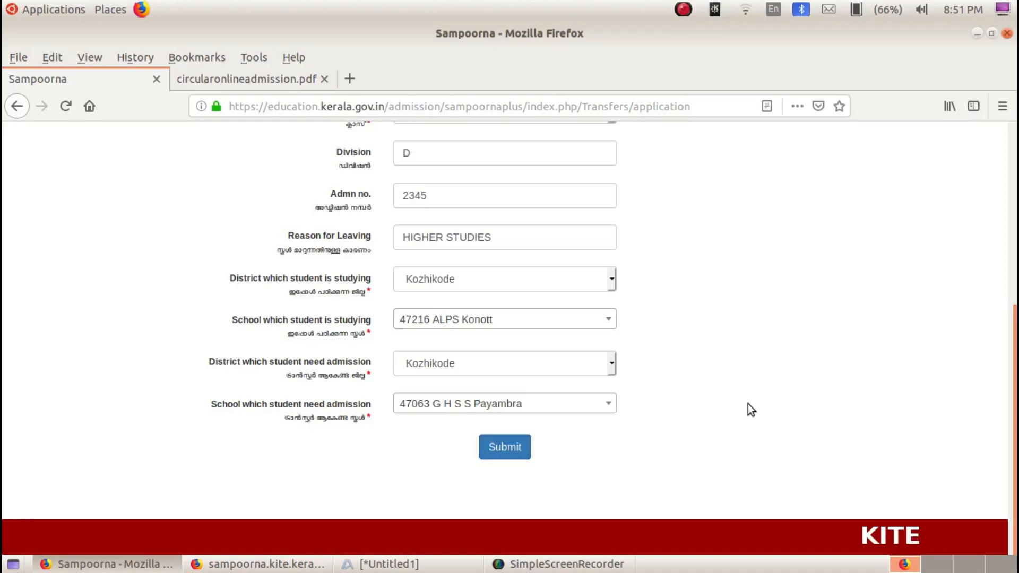
scroll(748, 404, up, 3)
scroll(748, 404, down, 3)
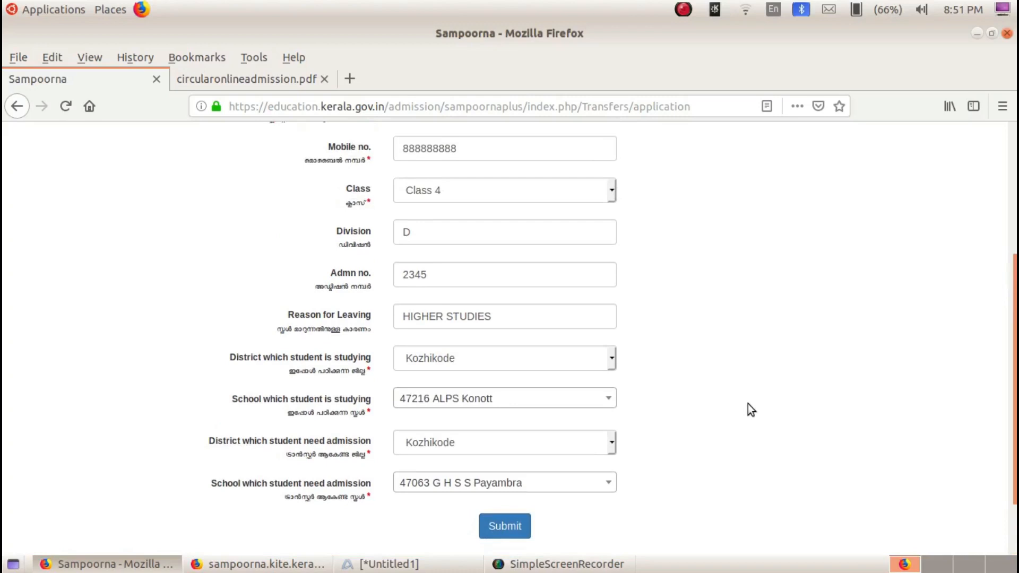
scroll(748, 404, up, 7)
scroll(748, 404, up, 1)
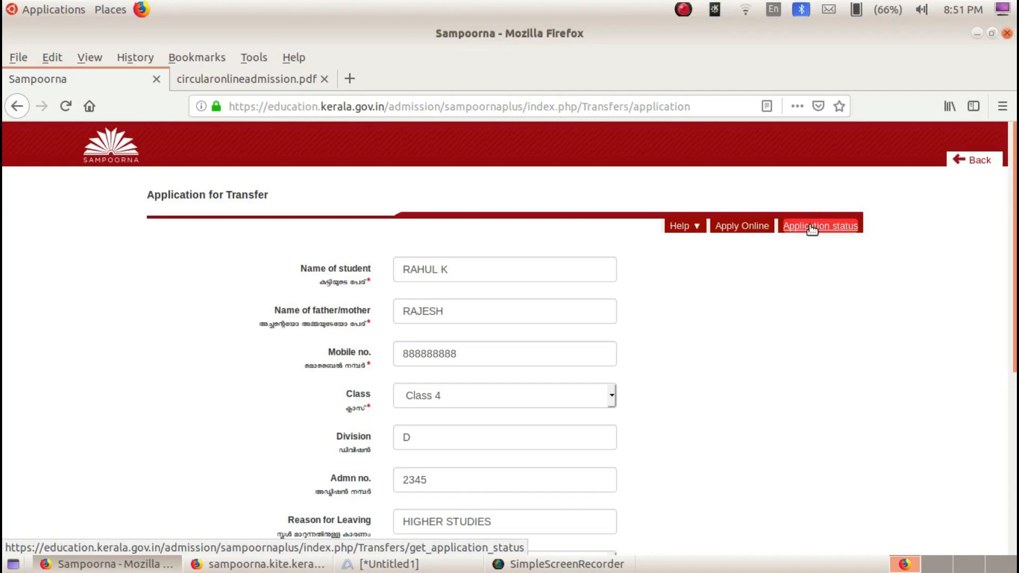
scroll(769, 384, down, 5)
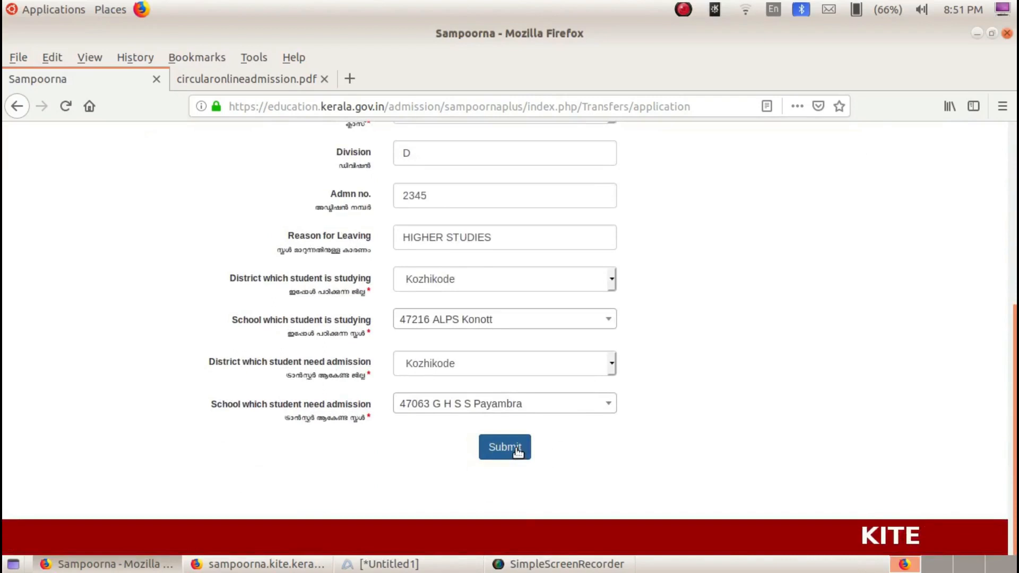
Consult circularonlineadmission.pdf for the page 15 instructions and sample screens on checking a transfer application's status.
click(227, 79)
scroll(709, 323, up, 10)
scroll(710, 323, down, 6)
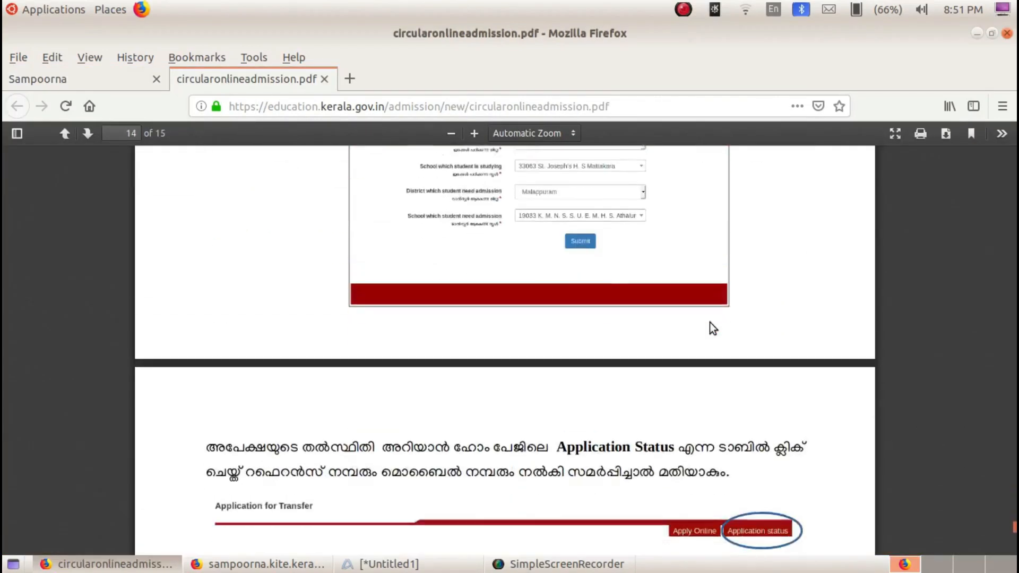
scroll(710, 328, down, 3)
scroll(647, 366, up, 6)
scroll(646, 366, down, 3)
scroll(647, 366, up, 9)
scroll(647, 359, down, 10)
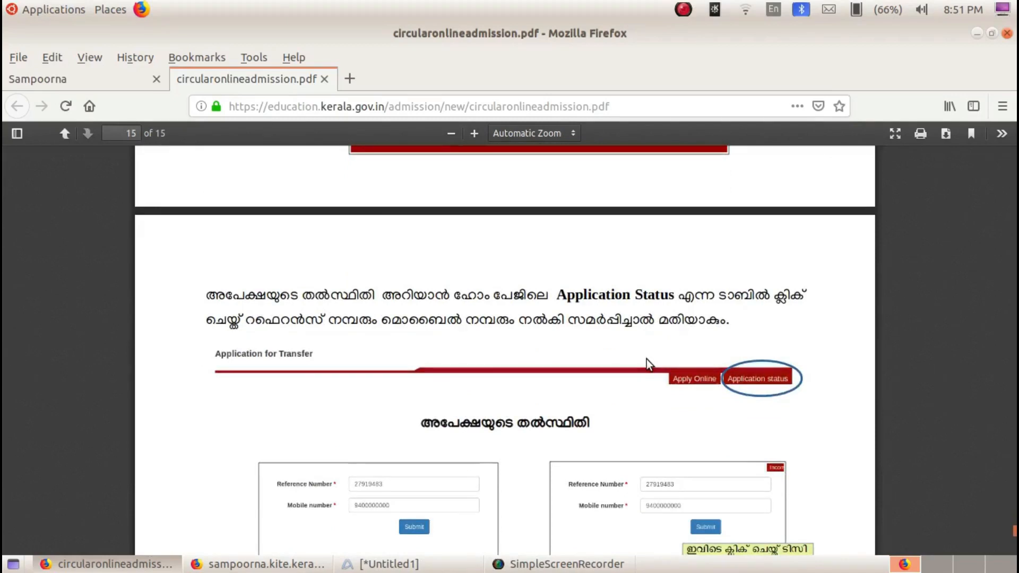
scroll(646, 359, down, 2)
scroll(598, 343, down, 2)
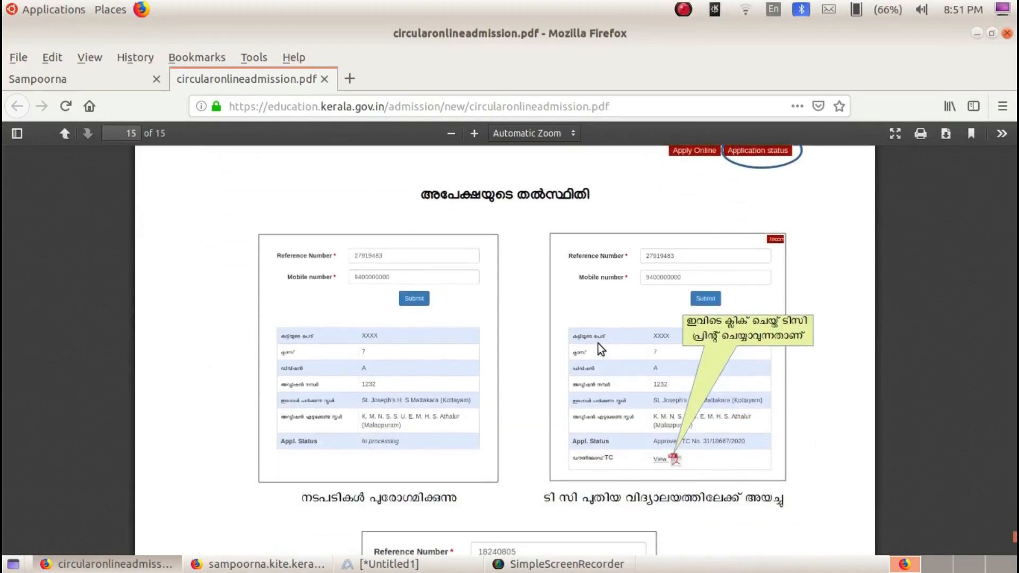
Return to the Sampoorna transfer application and open the Application Status page.
click(84, 88)
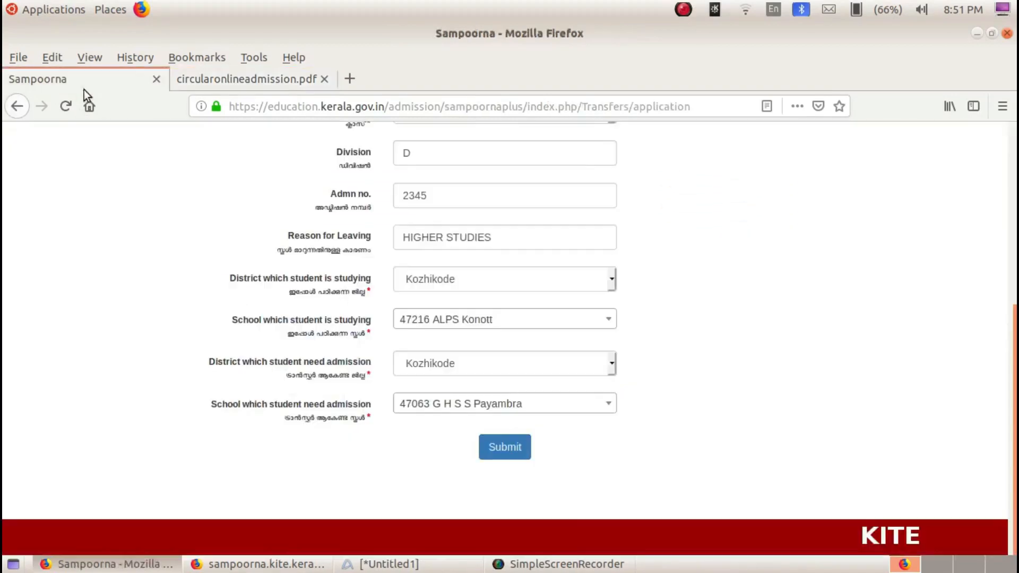
scroll(744, 223, up, 4)
click(806, 155)
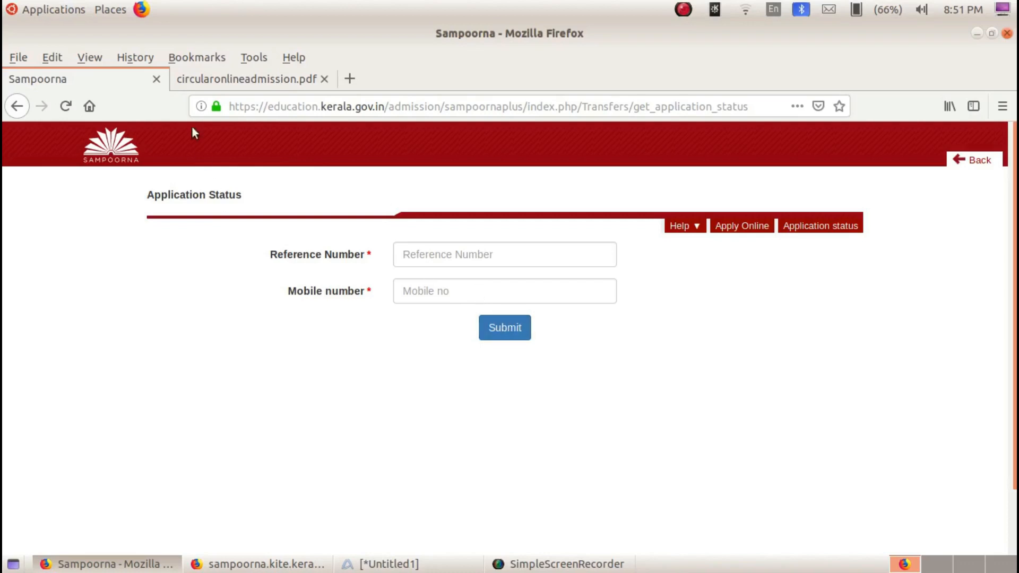
Enlarge the circular to 160%, examine the page 15 examples of in-processing and approved applications, and return to the Application Status page.
click(209, 82)
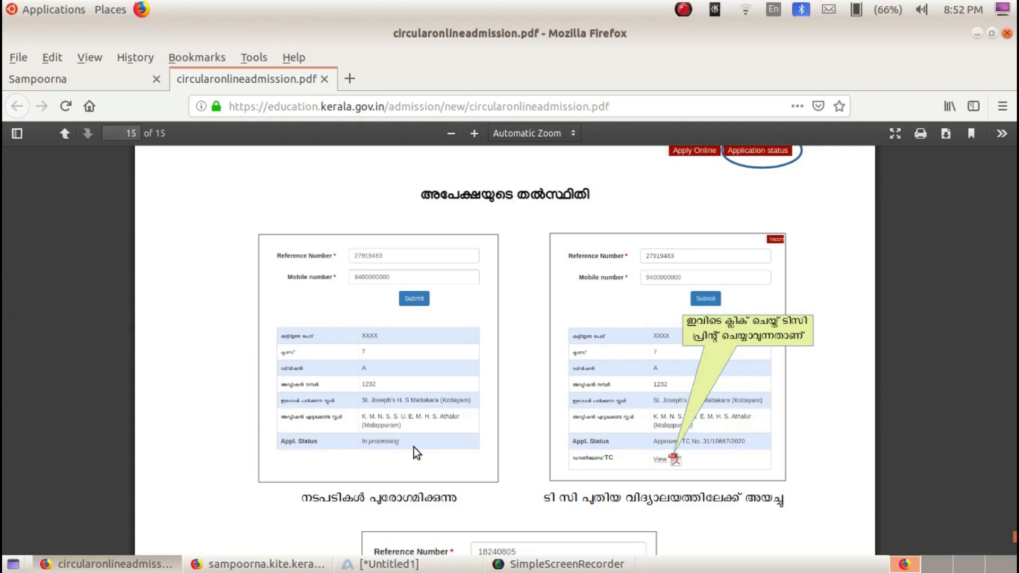
click(474, 134)
click(474, 134)
scroll(617, 372, down, 3)
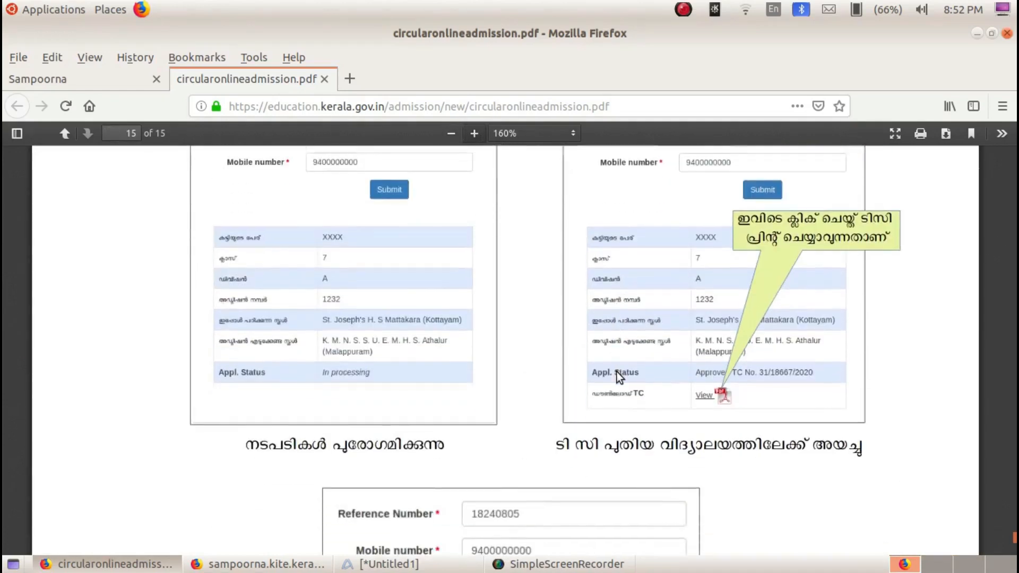
scroll(617, 371, down, 1)
scroll(617, 373, up, 1)
scroll(710, 403, up, 2)
scroll(710, 402, down, 1)
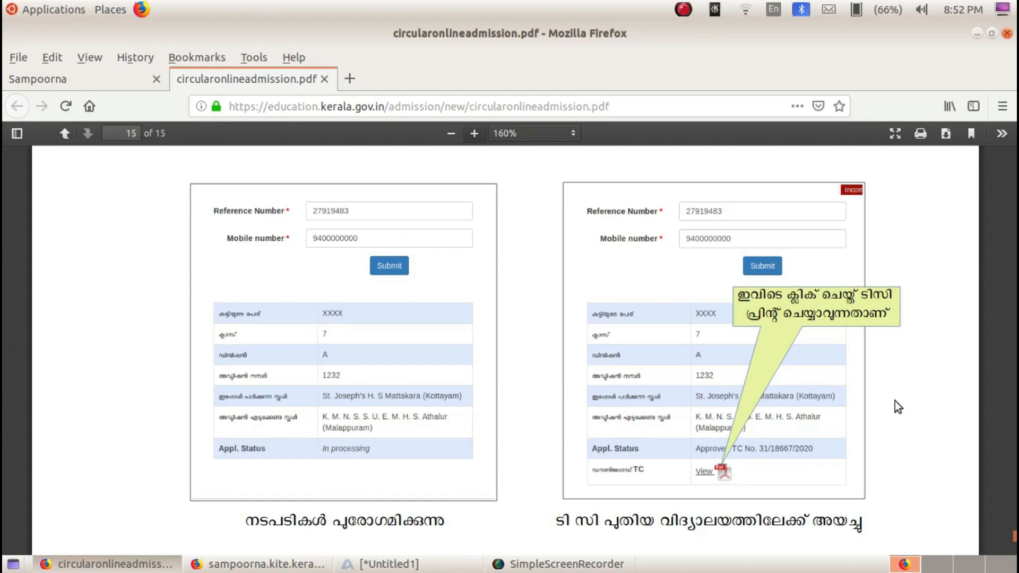
click(112, 79)
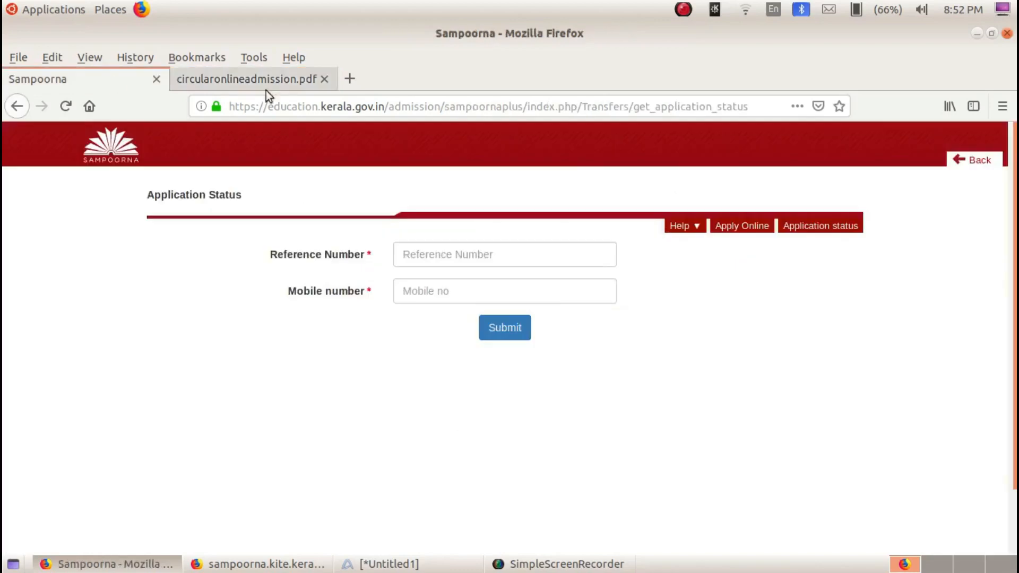